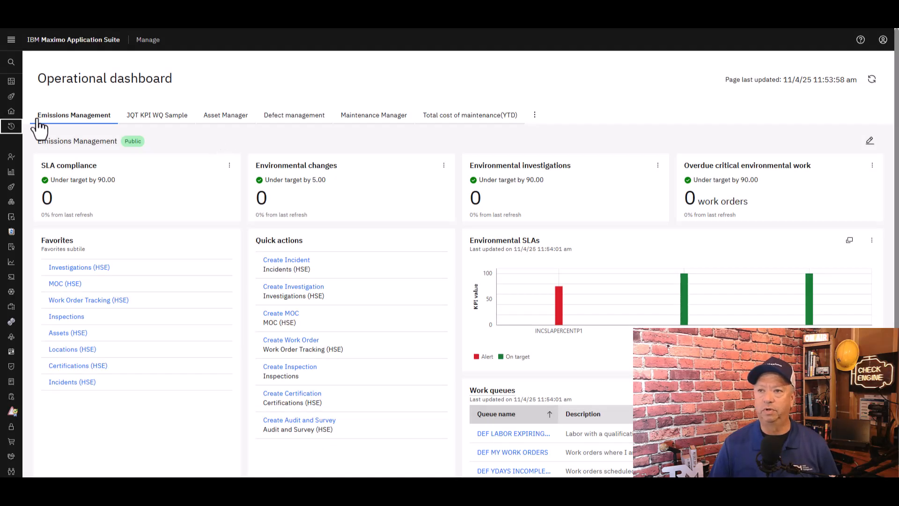
- Open Work Order Tracking from the recent applications and load its list of work orders
left_click(15, 128)
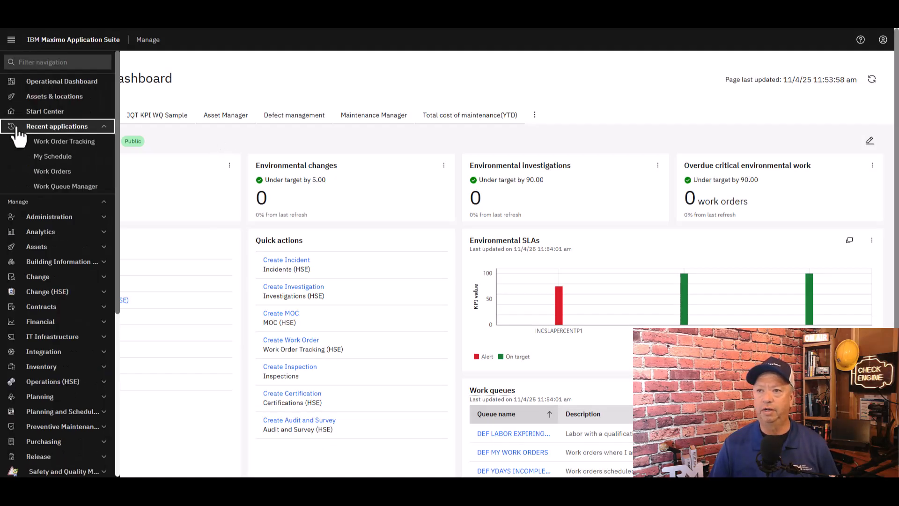
left_click(83, 144)
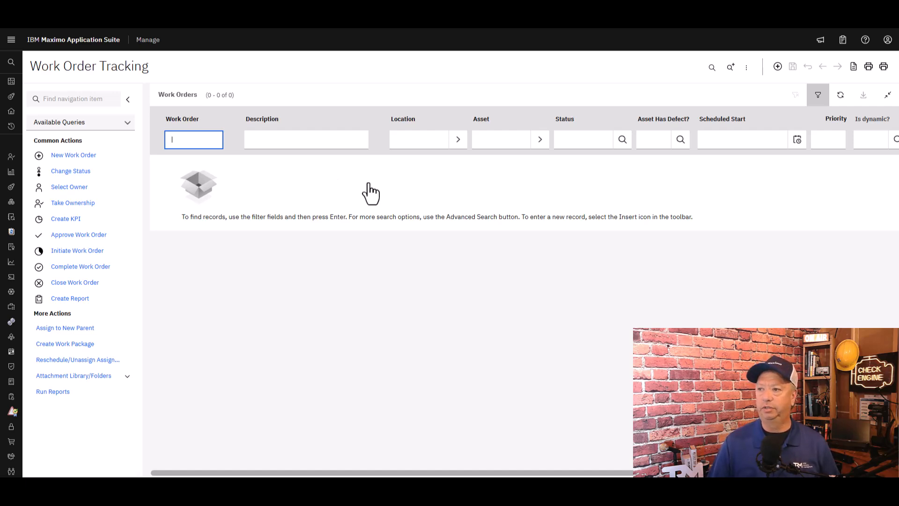
left_click(841, 96)
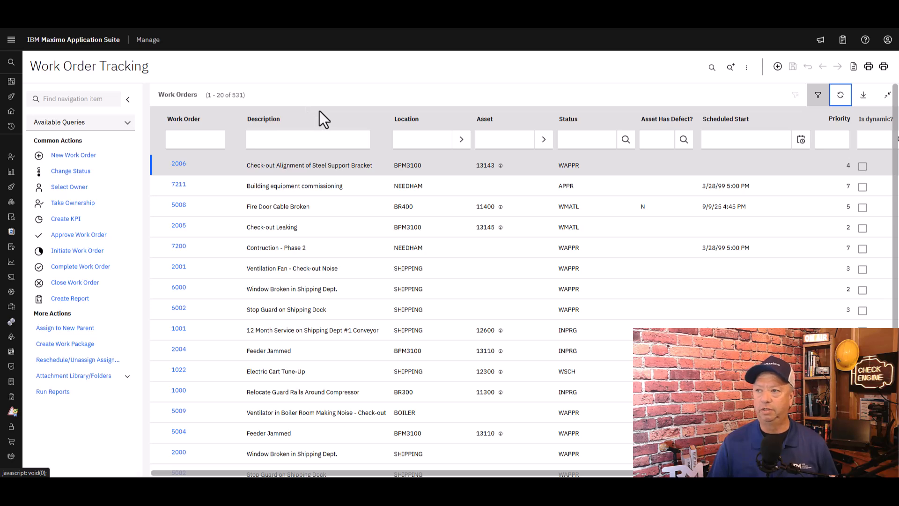
- View the where clause behind the current work order query and close it without changes
left_click(747, 68)
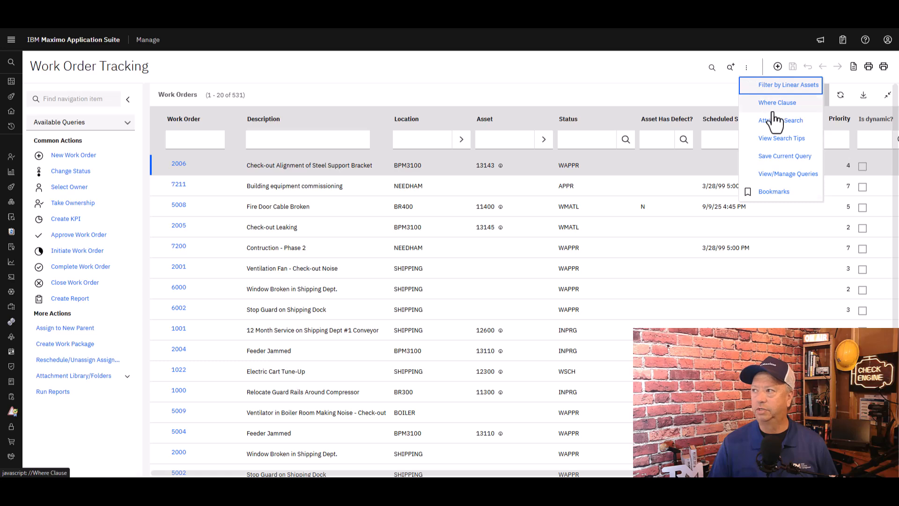
left_click(771, 104)
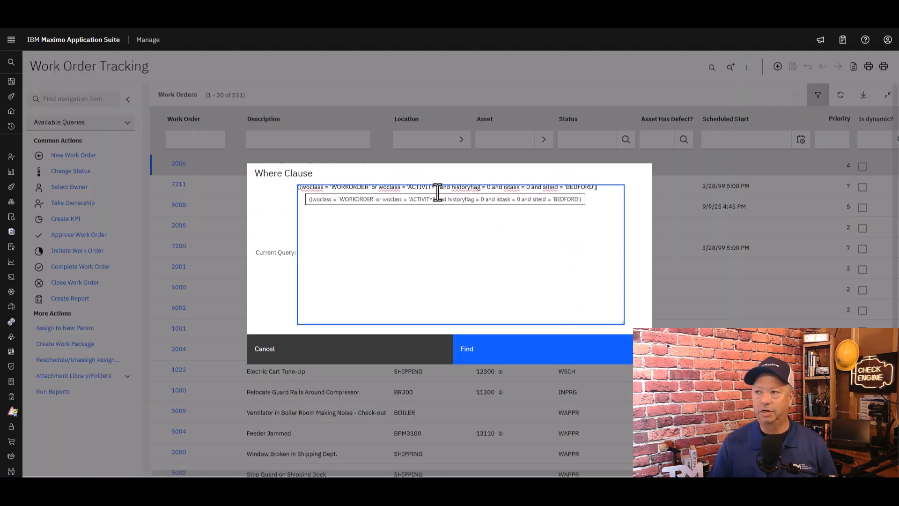
left_click(381, 354)
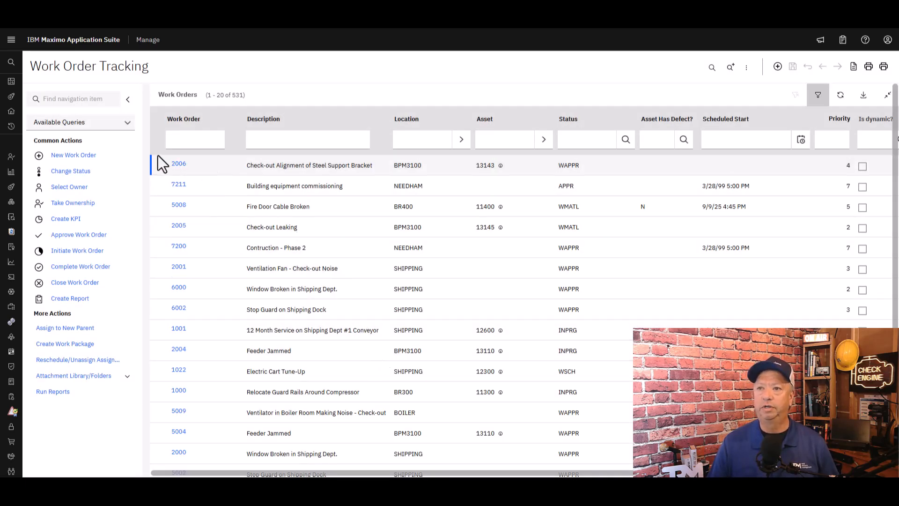
- Switch the work order list to the All Records query and filter it to status WAPPR
left_click(129, 123)
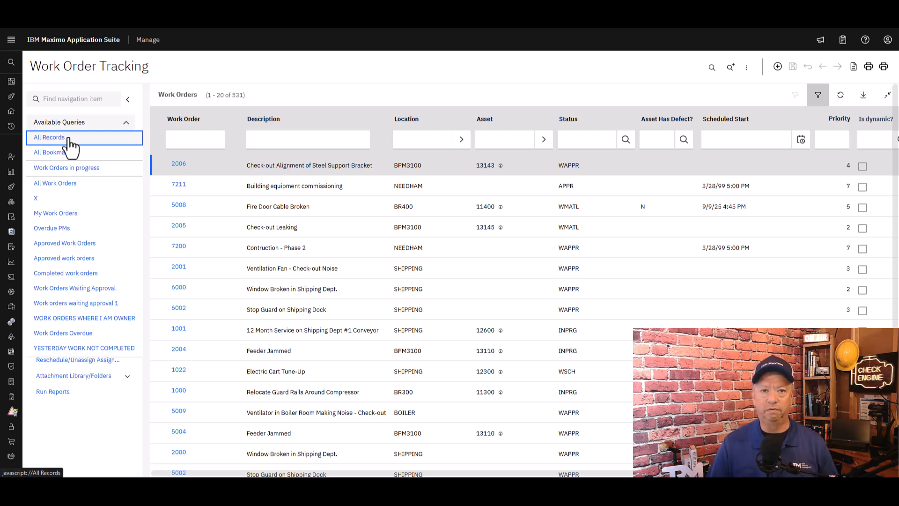
left_click(68, 139)
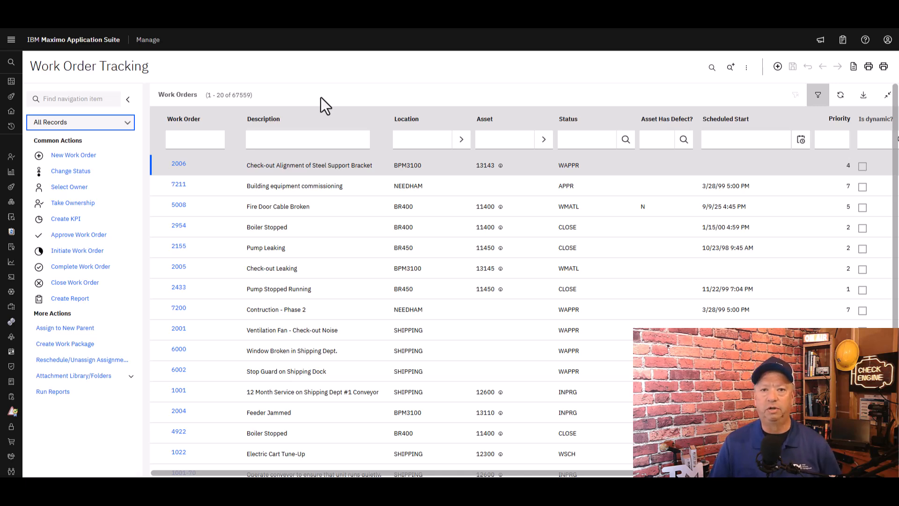
left_click(626, 140)
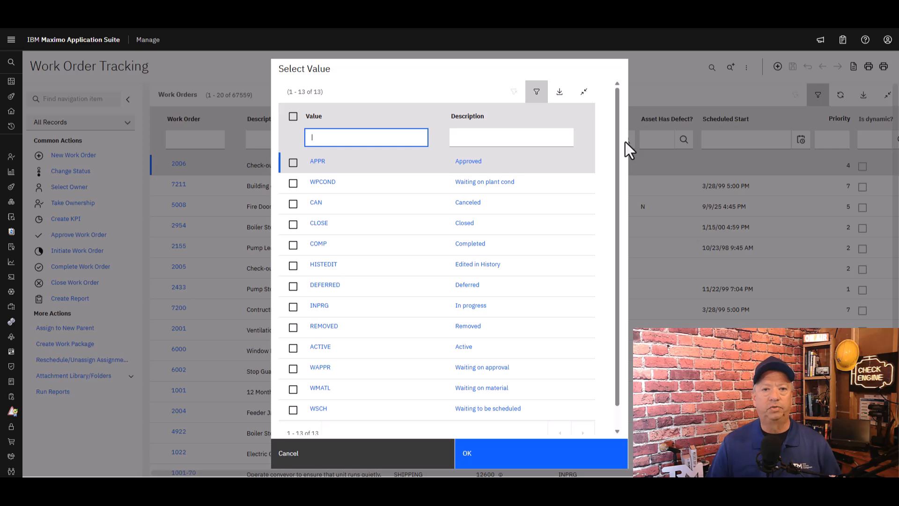
left_click(294, 368)
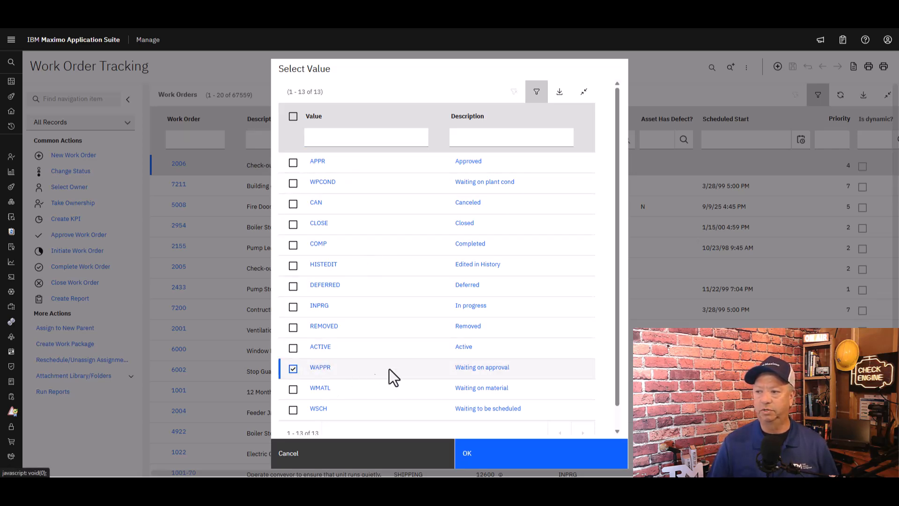
left_click(492, 457)
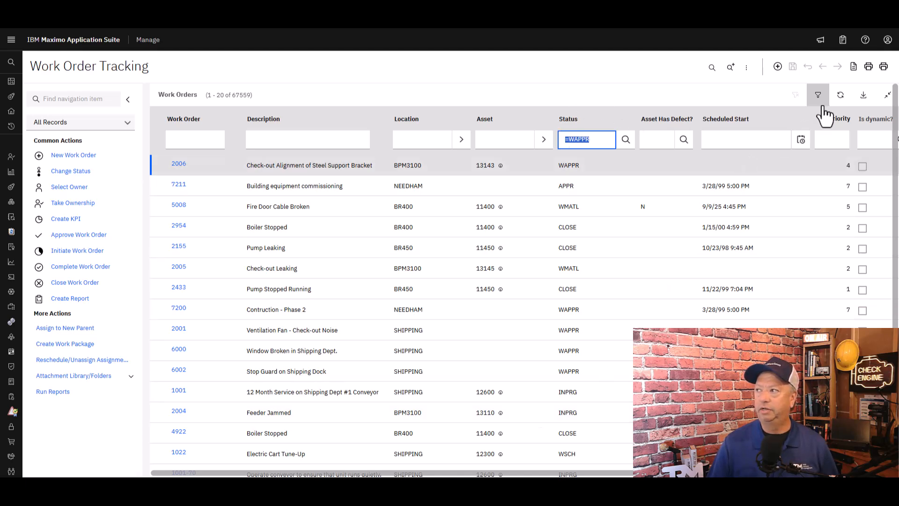
left_click(841, 96)
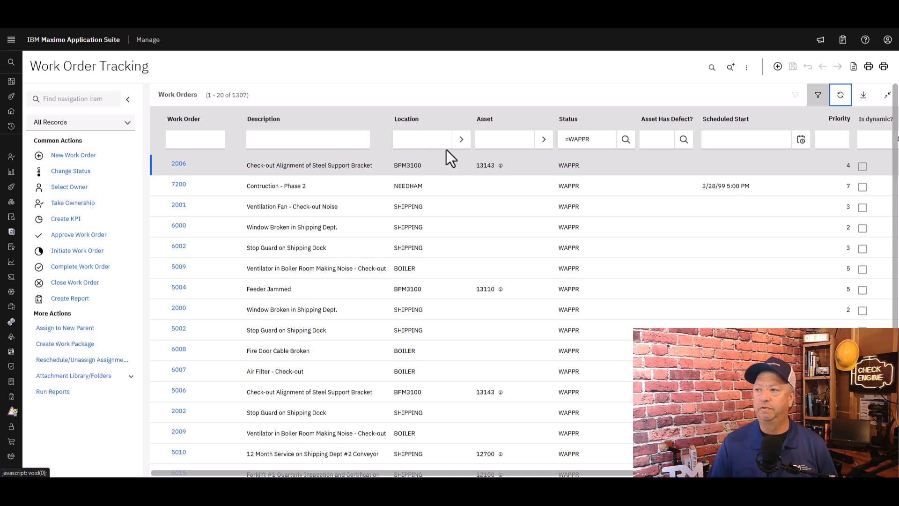
- Look up the location with "need", choose NEEDHAM as the Location filter, and refresh the work order list
left_click(462, 140)
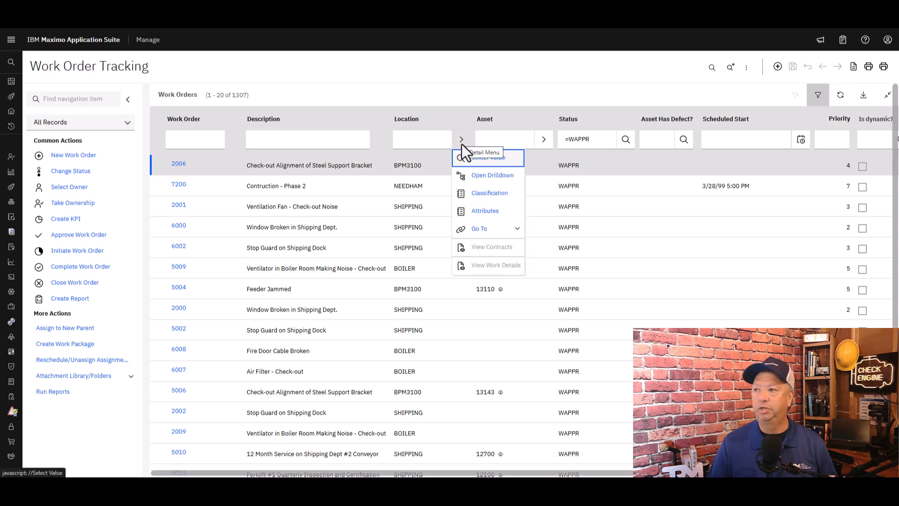
left_click(481, 160)
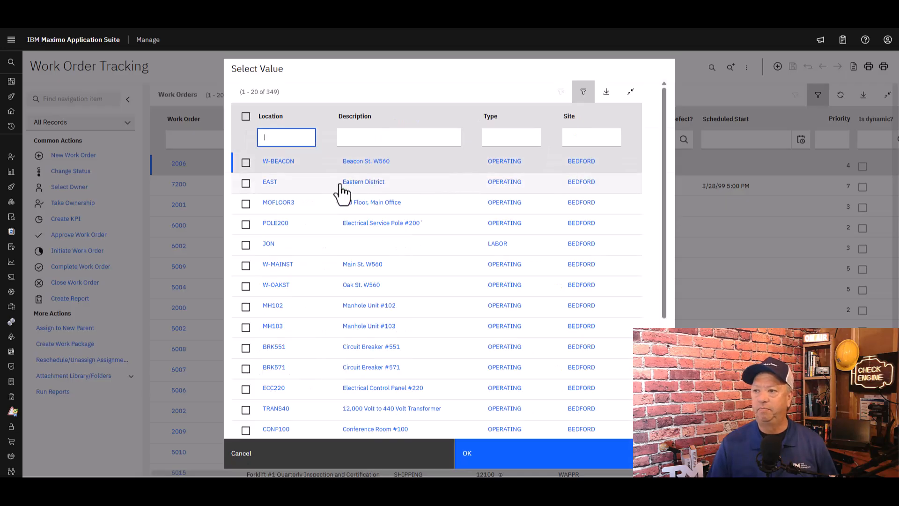
left_click(297, 137)
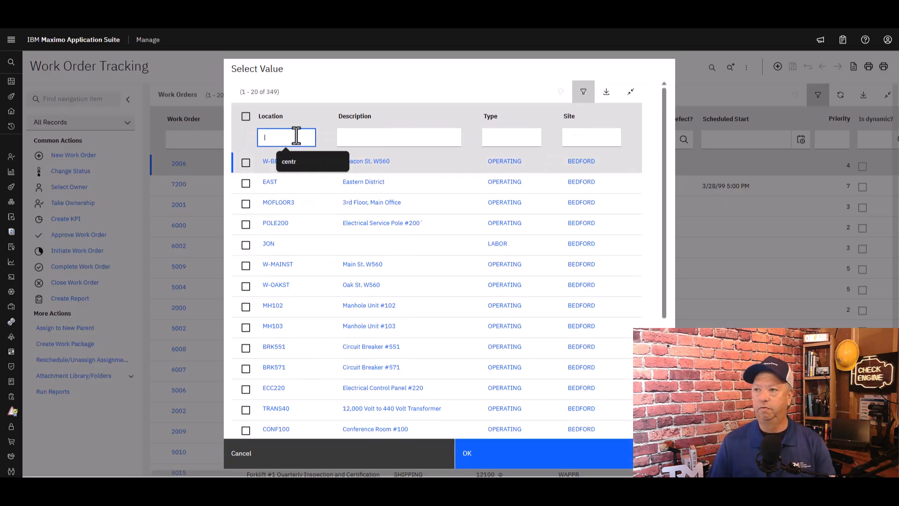
type("ceed")
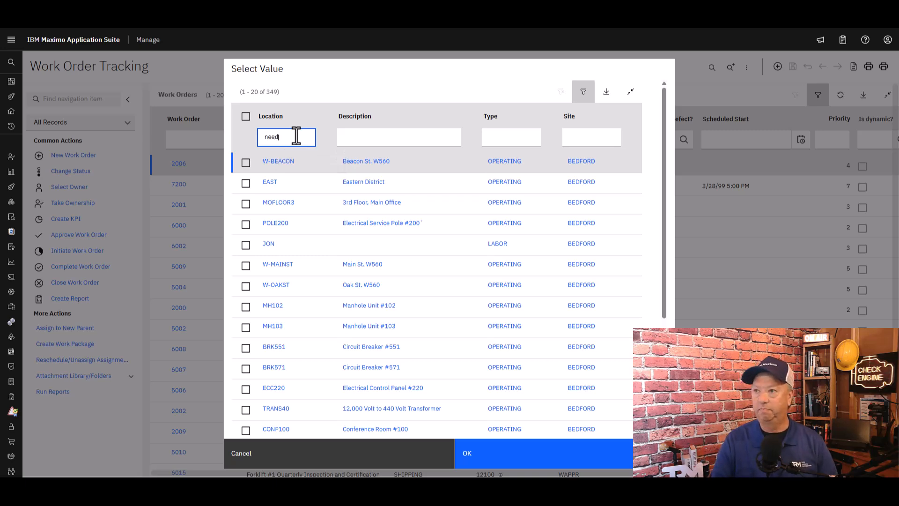
key("Return")
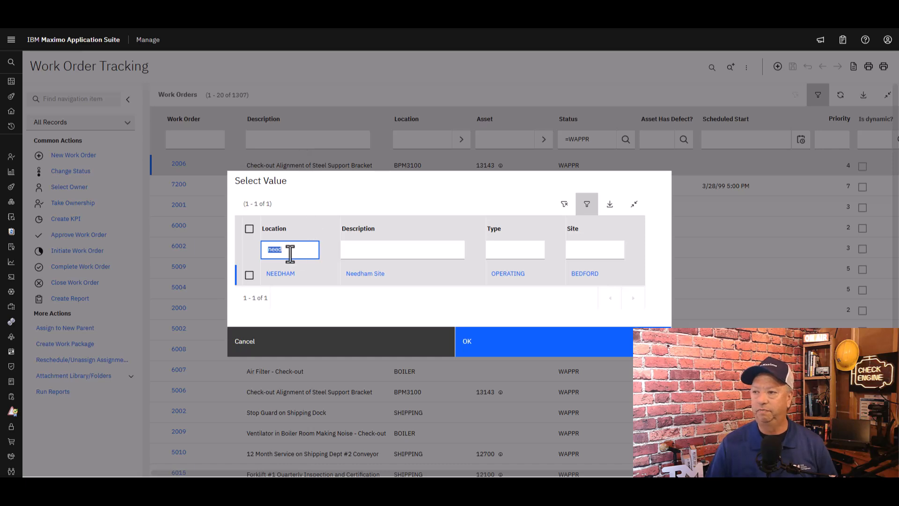
left_click(249, 275)
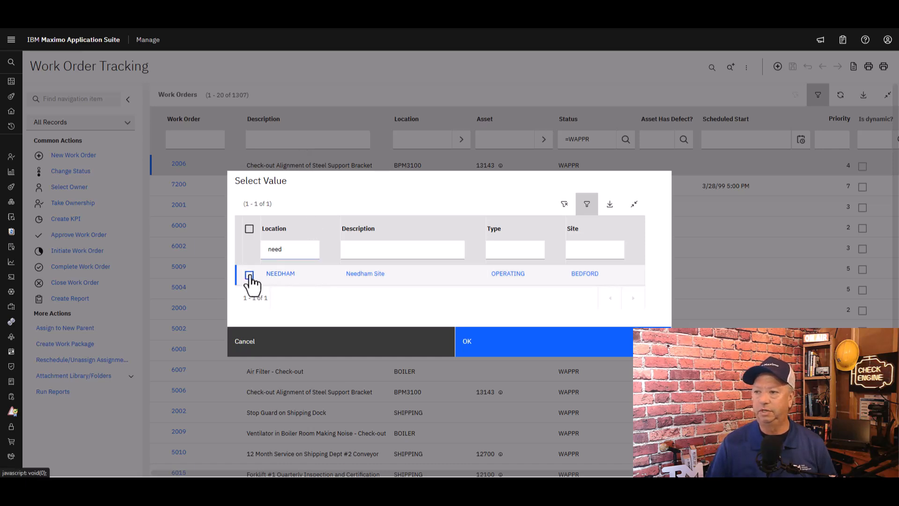
left_click(482, 348)
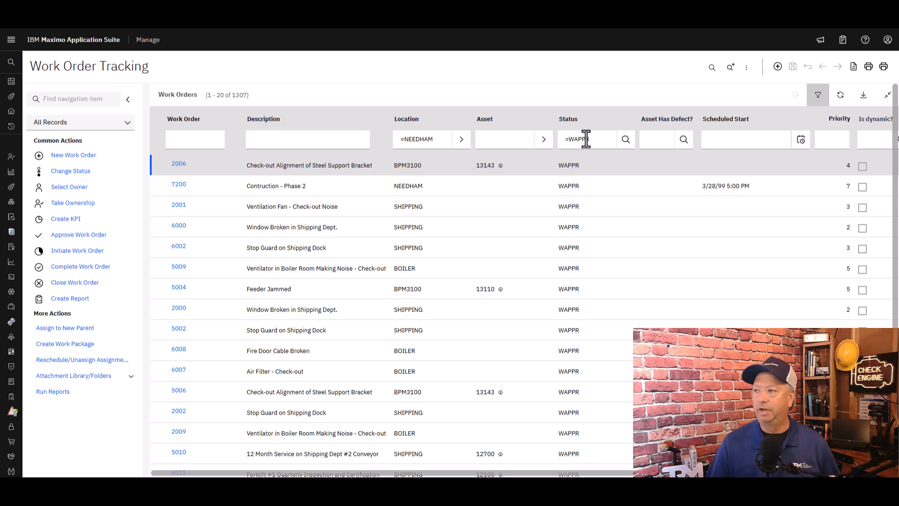
left_click(841, 98)
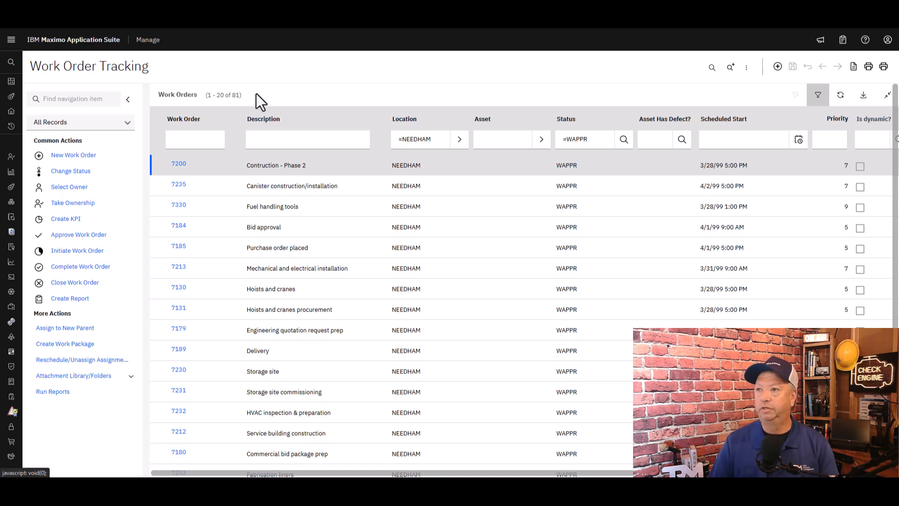
- Save the current query as NEEDHAMWA with the description "Needham Wappr work orders" and make it public
left_click(746, 68)
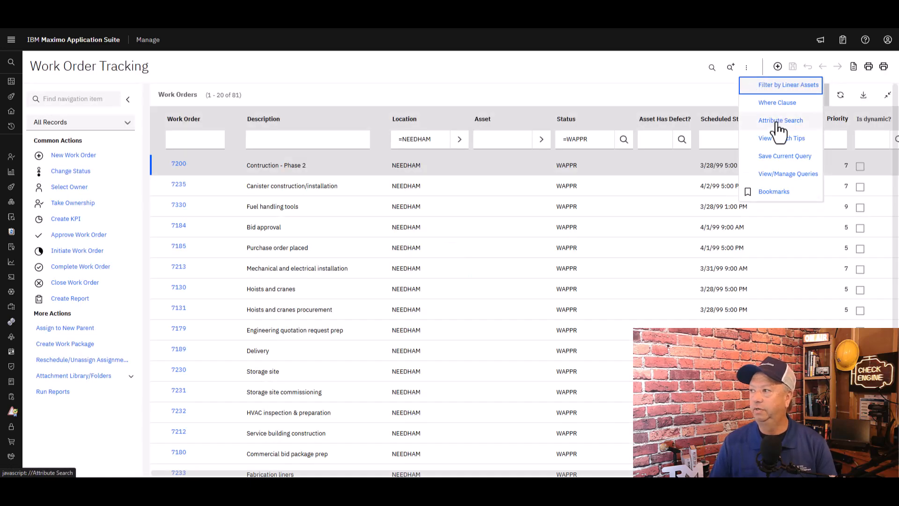
left_click(785, 157)
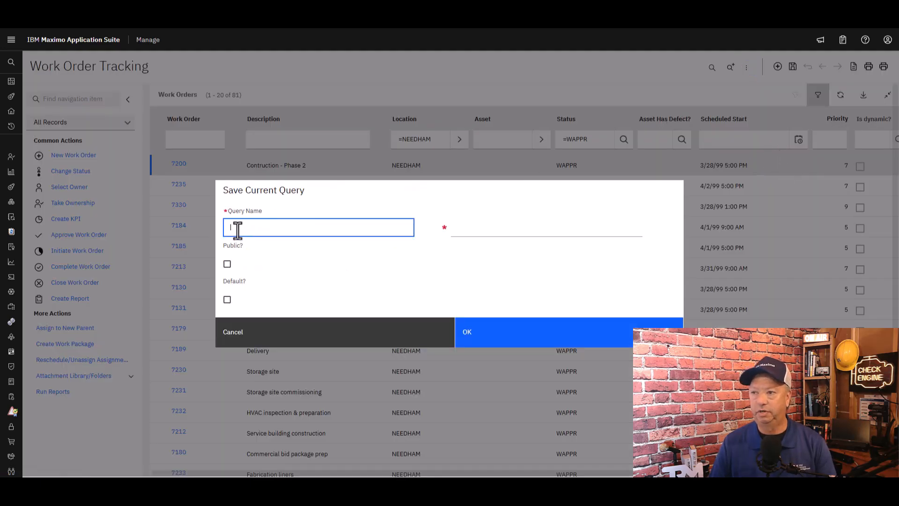
type("N")
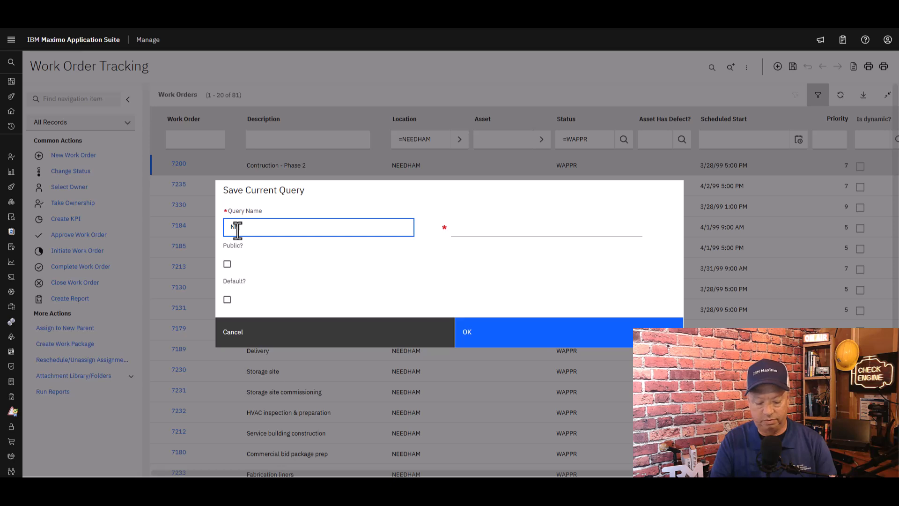
type("EED")
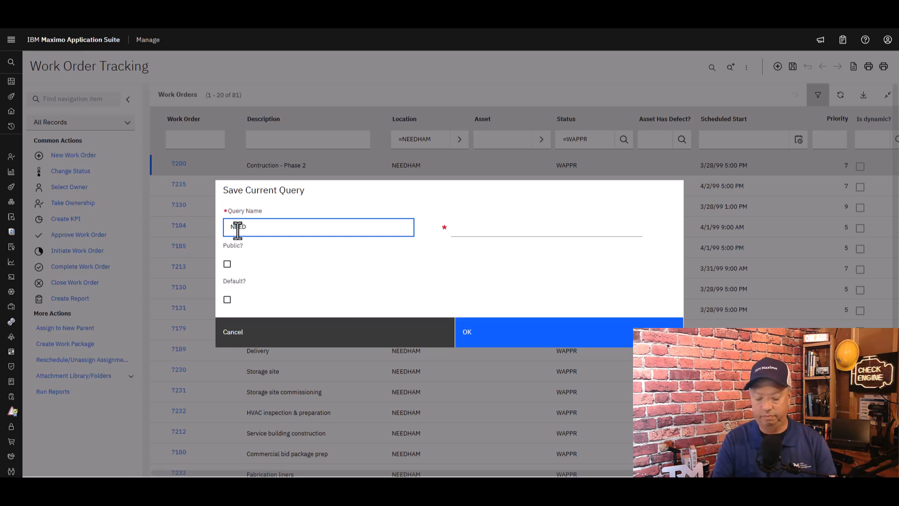
type("HAMWA")
key("Tab")
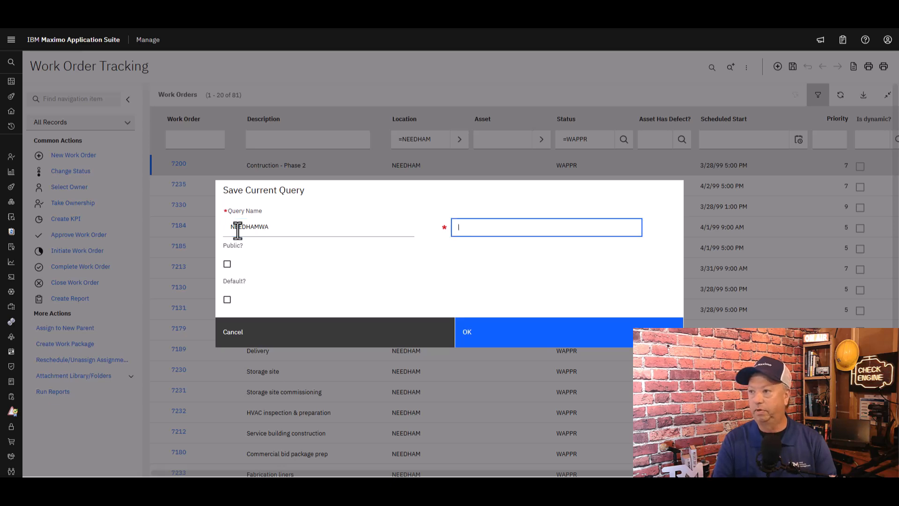
type("Nee")
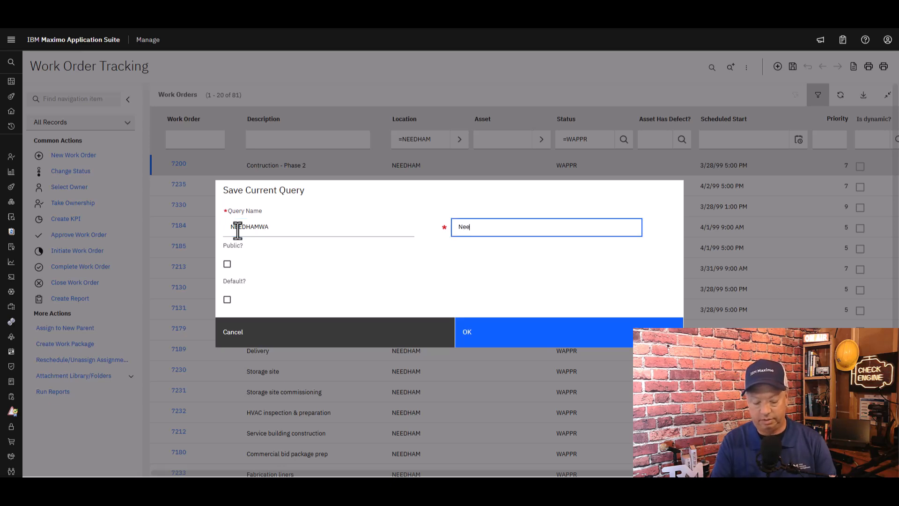
type("dham Wappr")
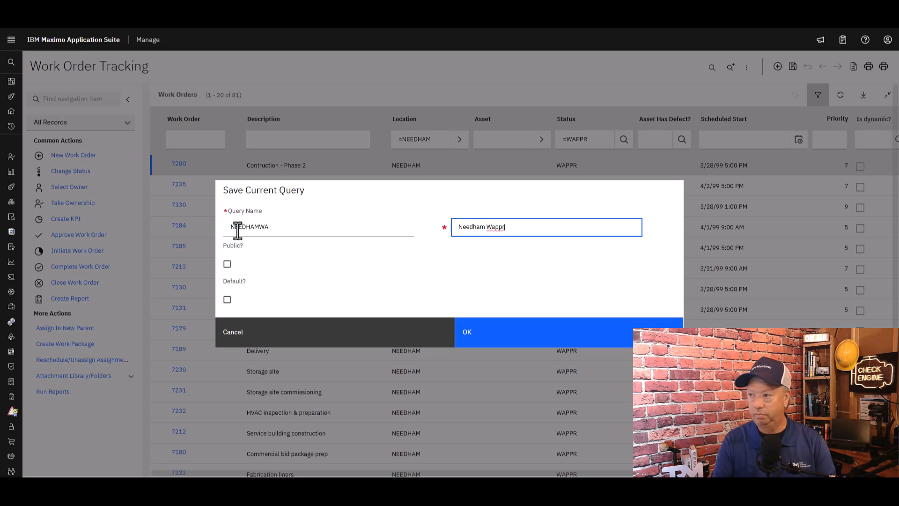
type(" work orders")
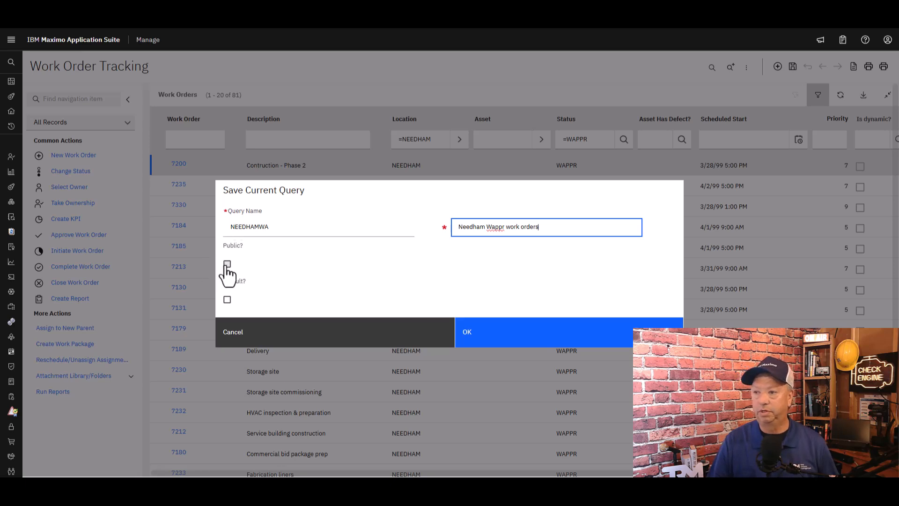
left_click(227, 265)
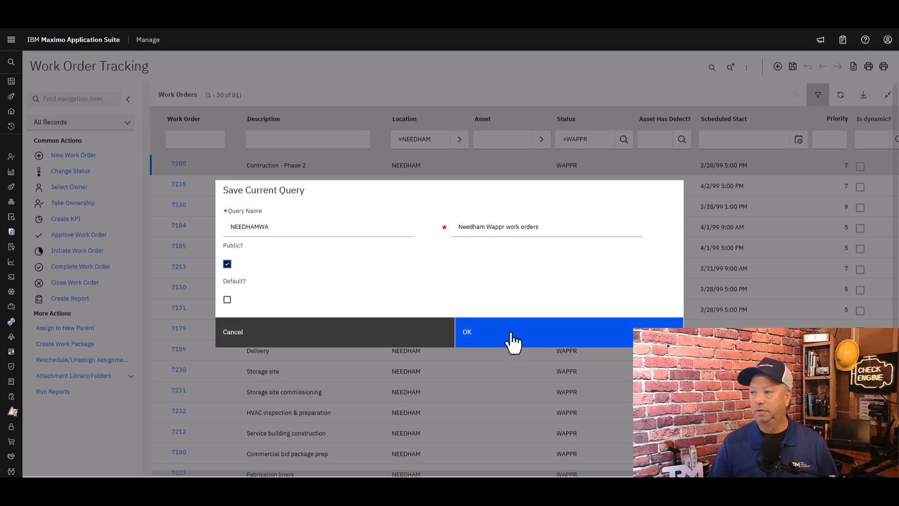
left_click(512, 336)
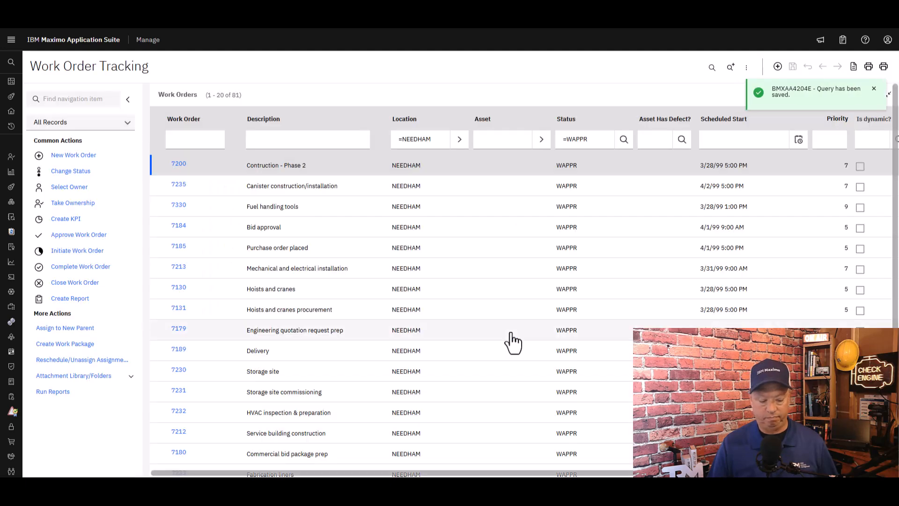
- Check the available queries for the saved "Needham Wappr work orders" entry
left_click(126, 123)
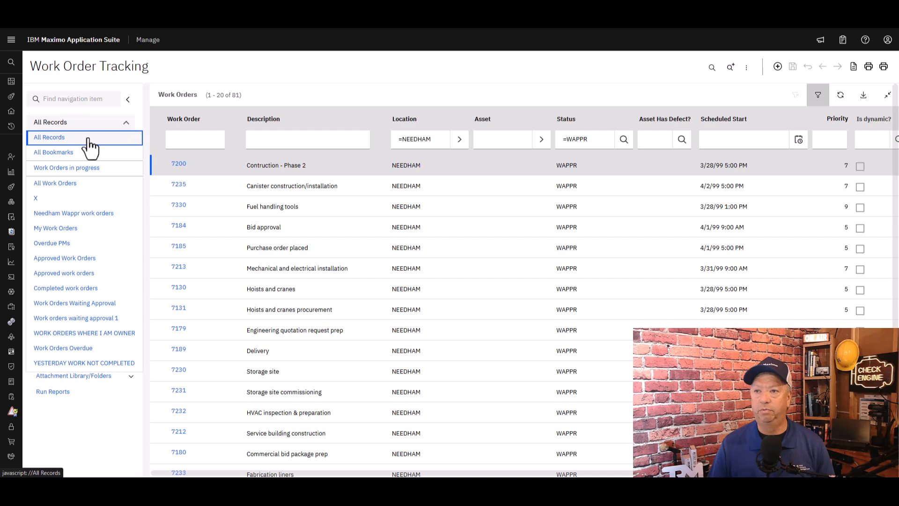
left_click(99, 214)
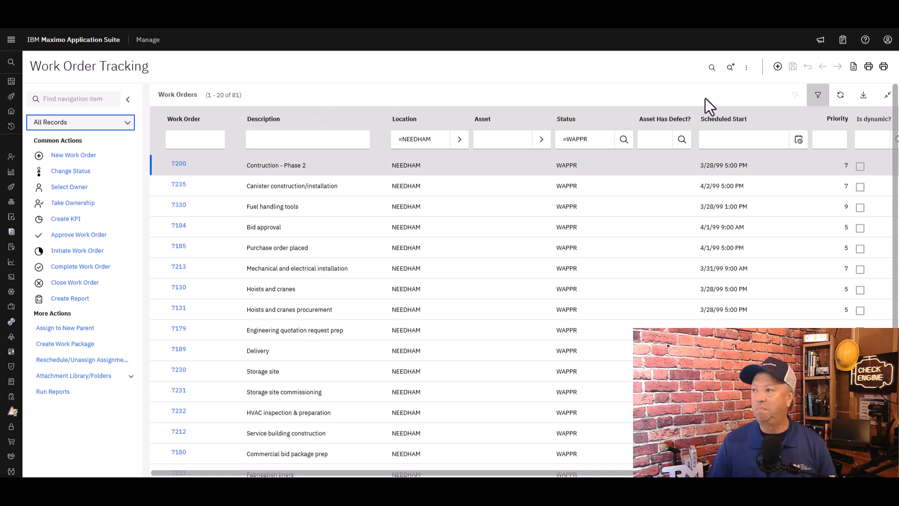
- Download the filtered work order list as a spreadsheet, review it in Excel, and close the file
left_click(865, 96)
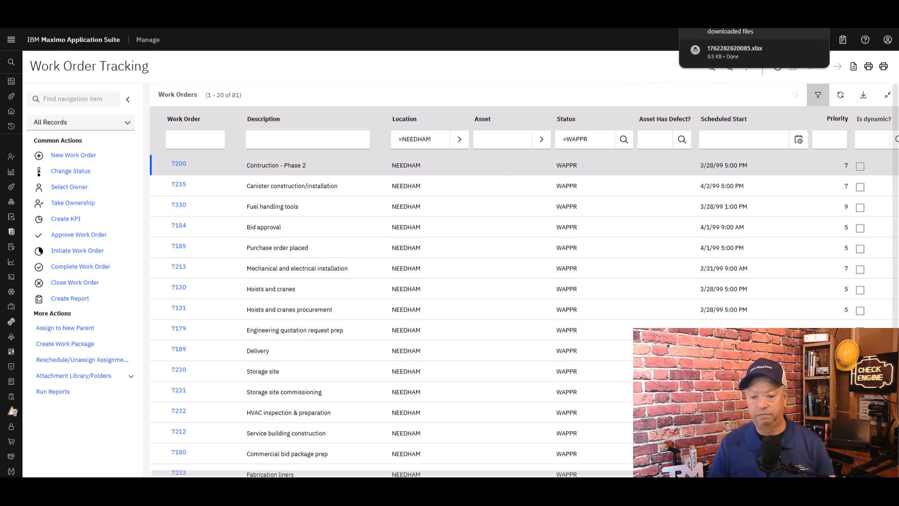
left_click_drag(0, 197, 625, 82)
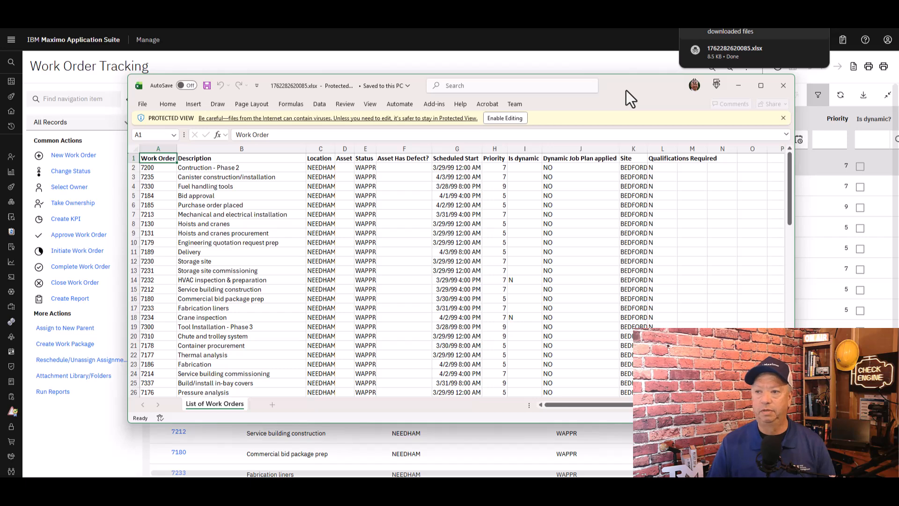
left_click(783, 89)
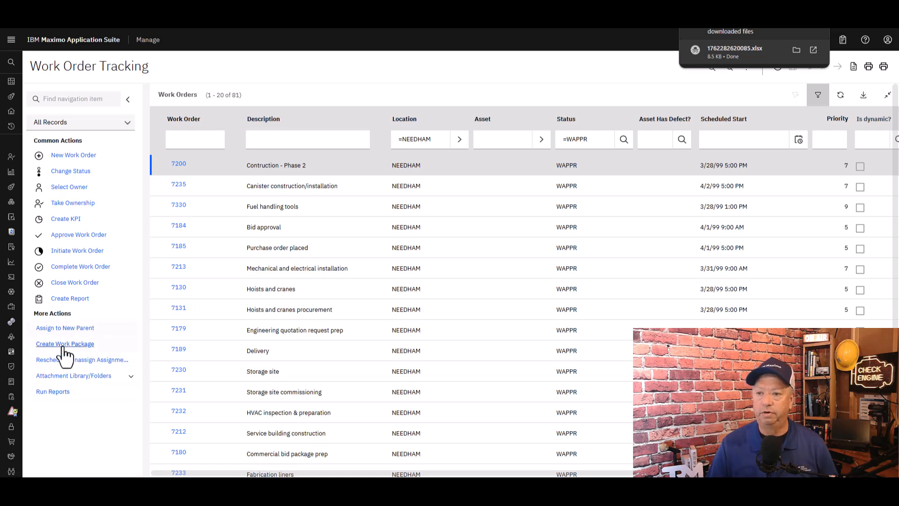
- View the reports available to run for work orders and close the list without running any
left_click(56, 395)
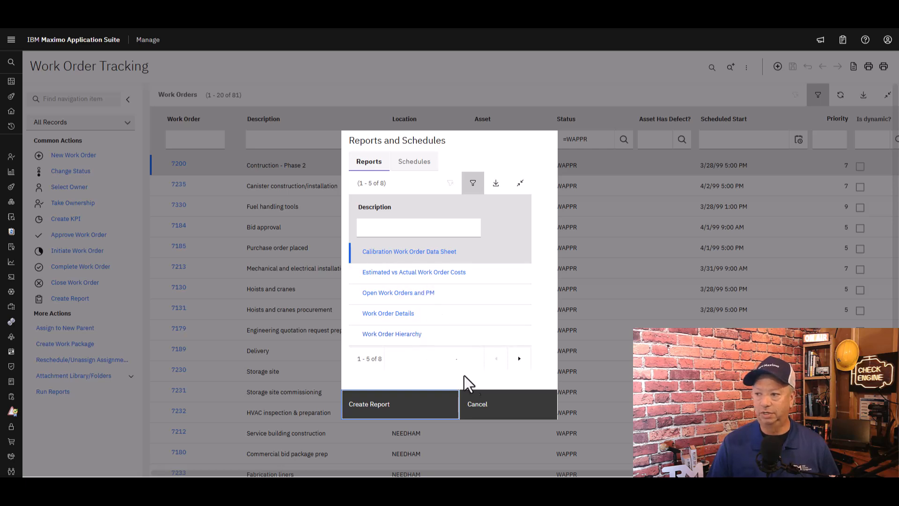
left_click(492, 414)
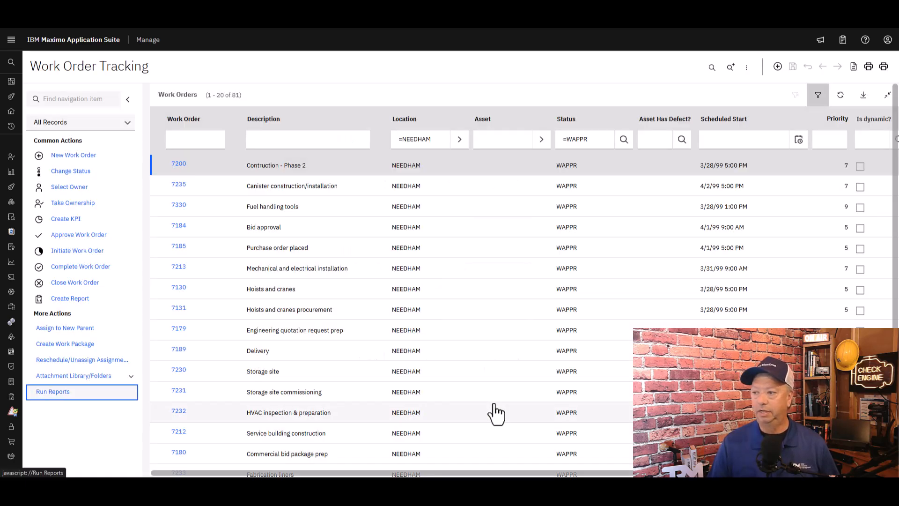
- Start creating a new report from the filtered work order list
left_click(73, 302)
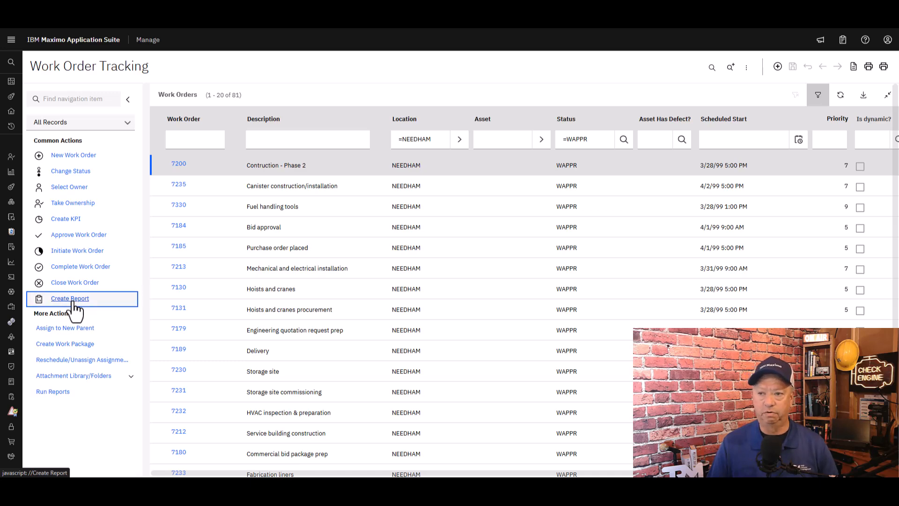